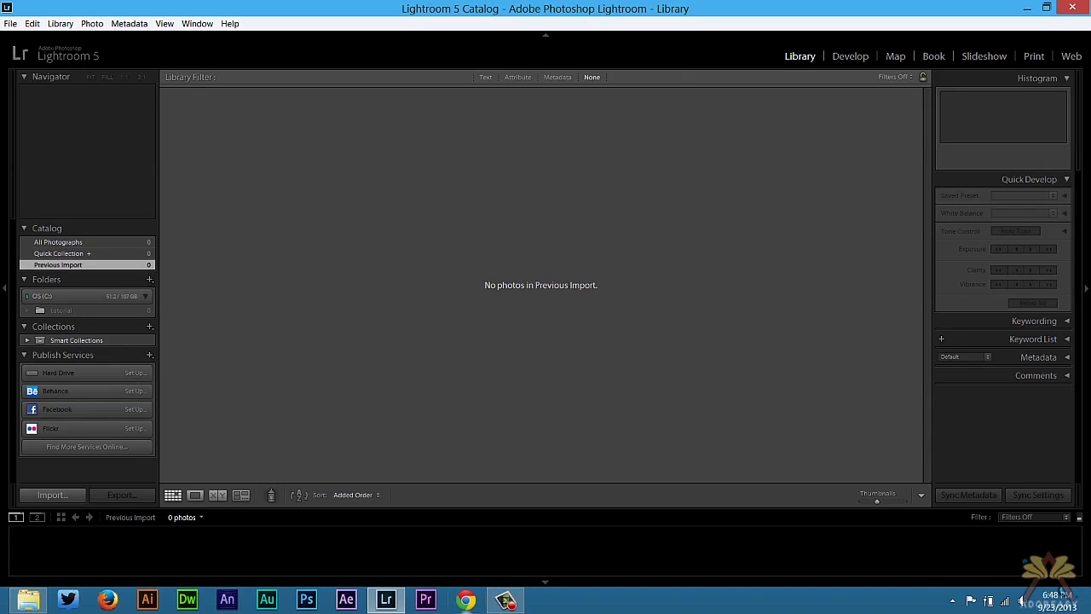
- Import the ten hockey photos from the images folder, then switch to the Web module
{"action": "left_click", "coordinate": [28, 599]}
{"action": "left_click_drag", "start_coordinate": [217, 101], "coordinate": [338, 361]}
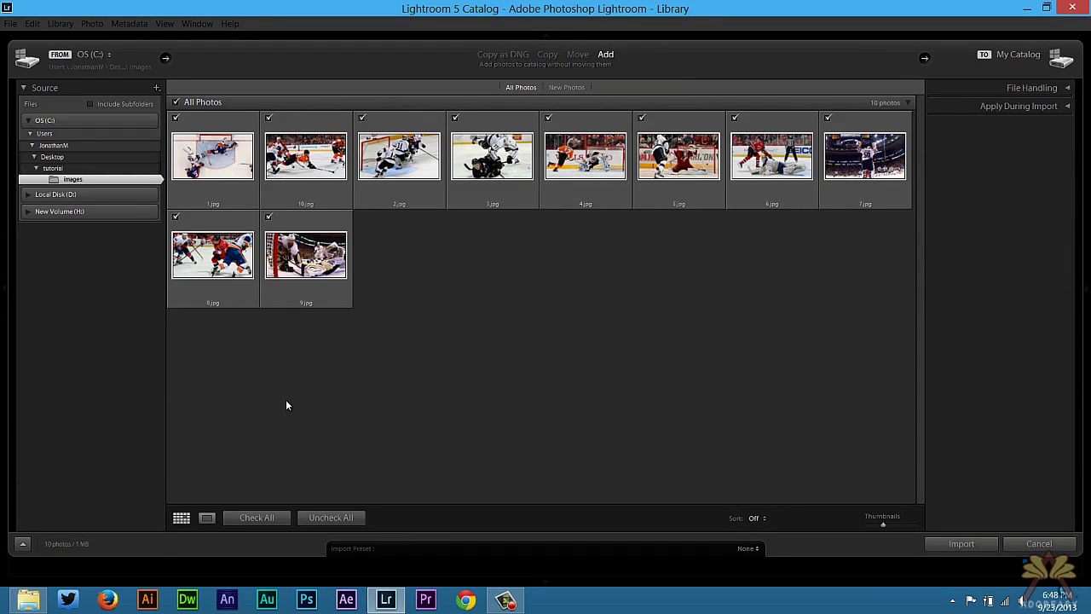
{"action": "left_click", "coordinate": [961, 544]}
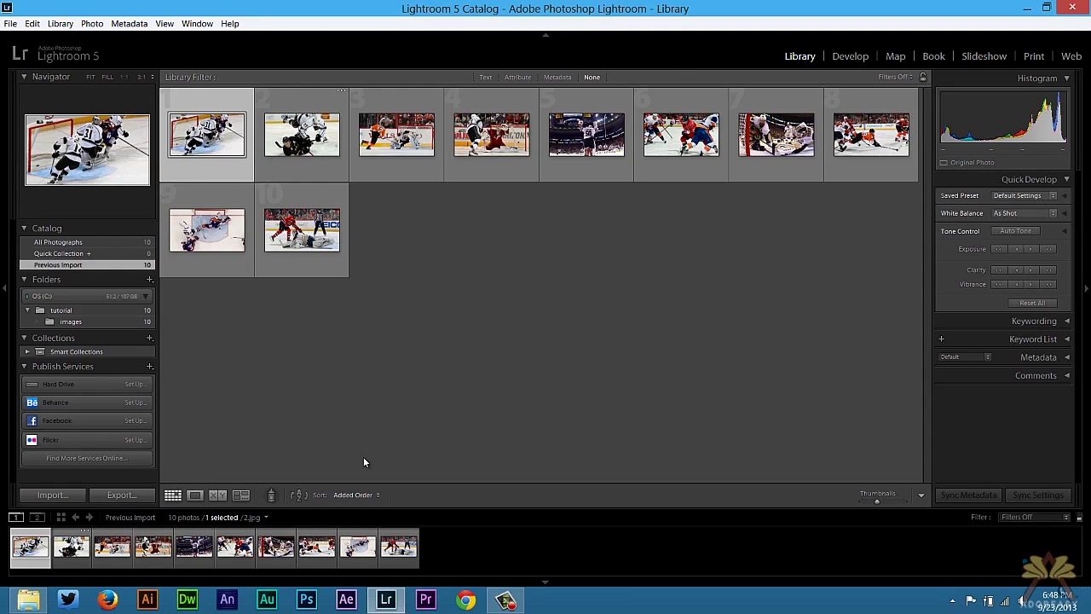
{"action": "left_click", "coordinate": [1071, 57]}
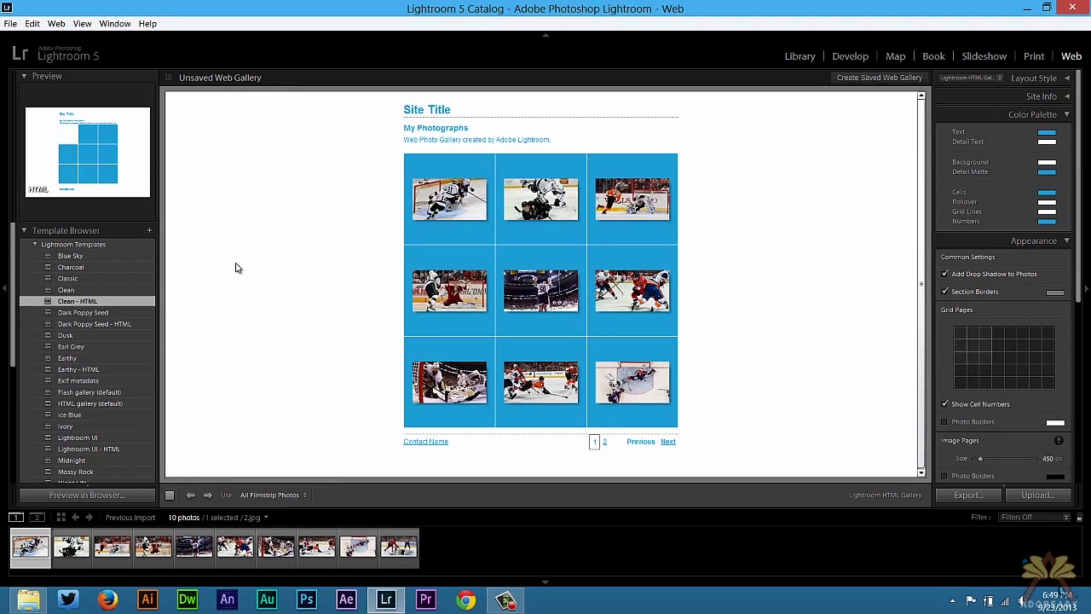
- Replace the Site Title placeholder in the gallery header with NHL
{"action": "left_click", "coordinate": [428, 107]}
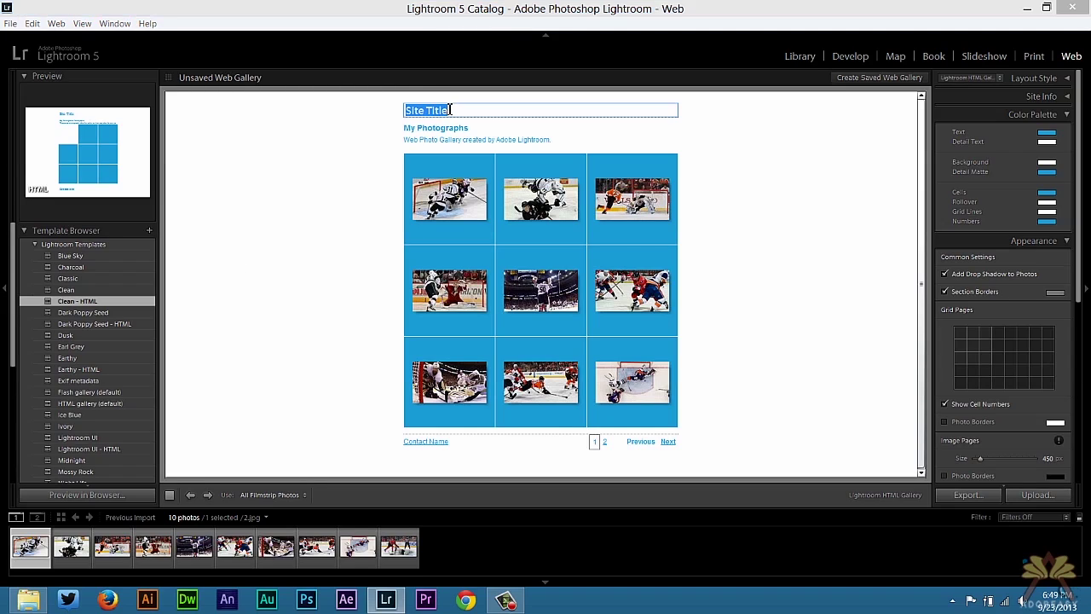
{"action": "key", "text": "BackSpace"}
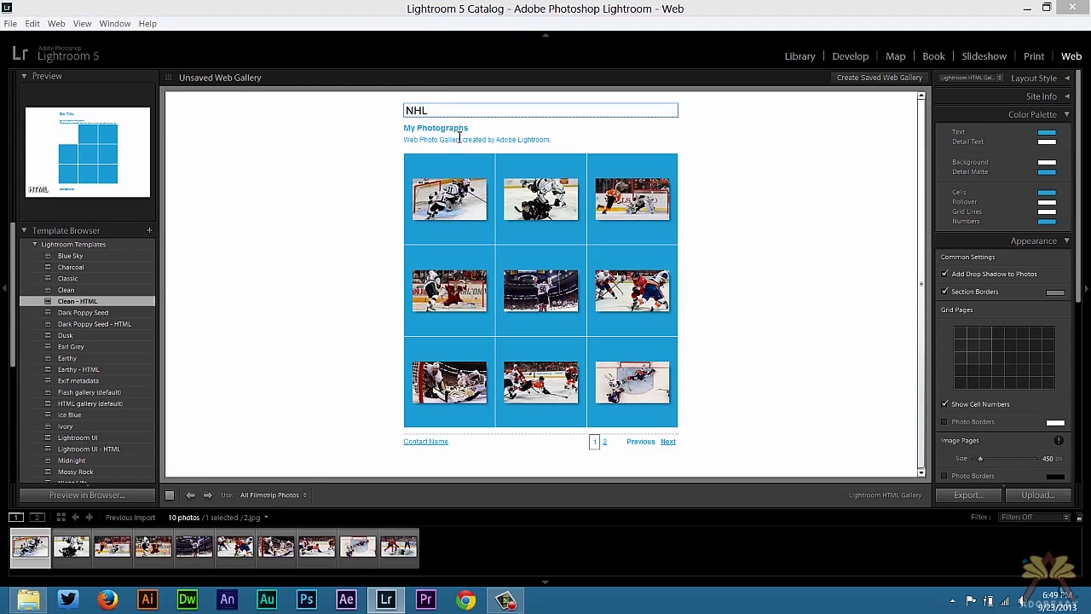
{"action": "type", "text": "NHL"}
{"action": "left_click", "coordinate": [334, 144]}
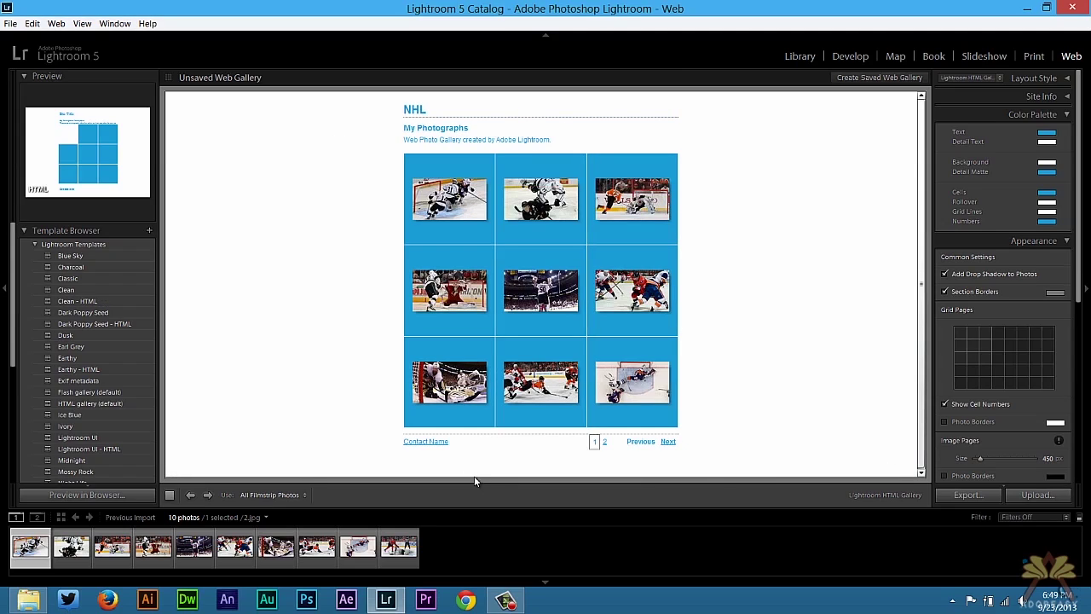
- Start editing the footer contact name, then leave it unchanged
{"action": "left_click", "coordinate": [434, 441]}
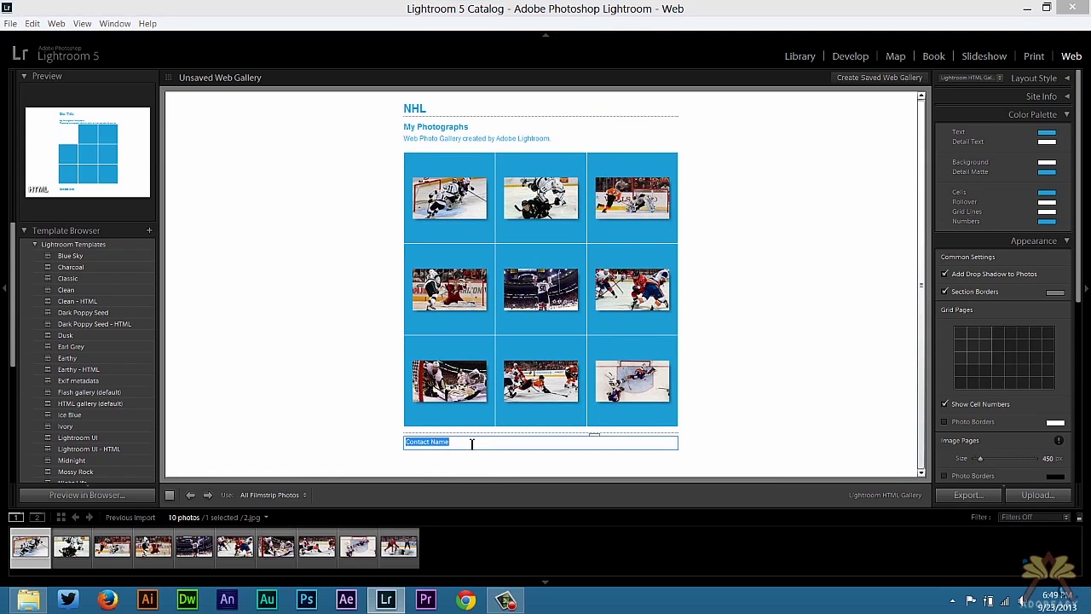
{"action": "left_click", "coordinate": [740, 435]}
{"action": "scroll", "coordinate": [1062, 449], "scroll_direction": "down", "scroll_amount": 5}
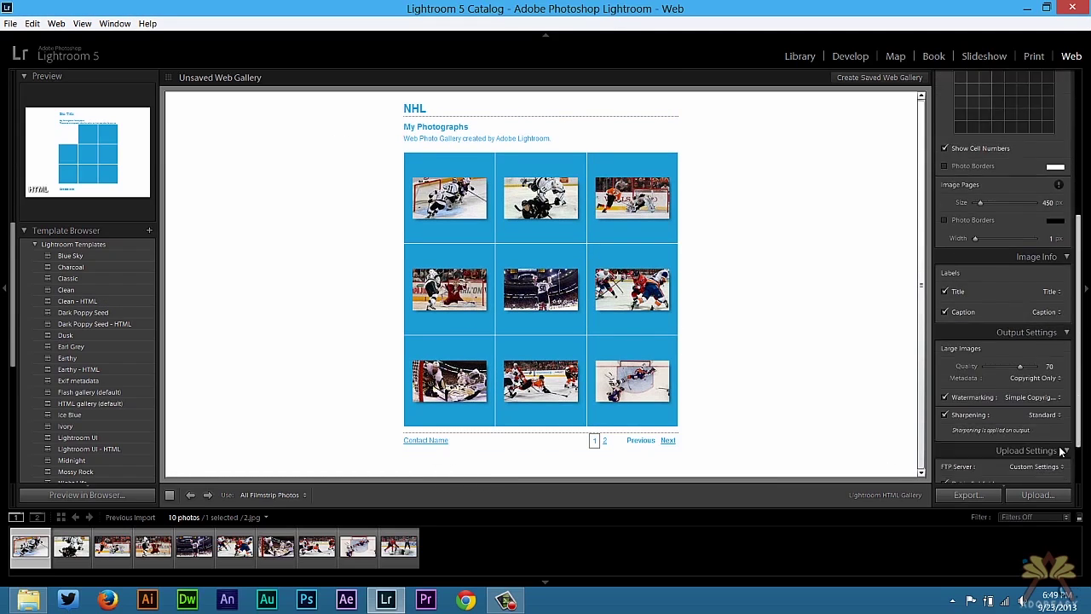
{"action": "scroll", "coordinate": [1062, 136], "scroll_direction": "up", "scroll_amount": 10}
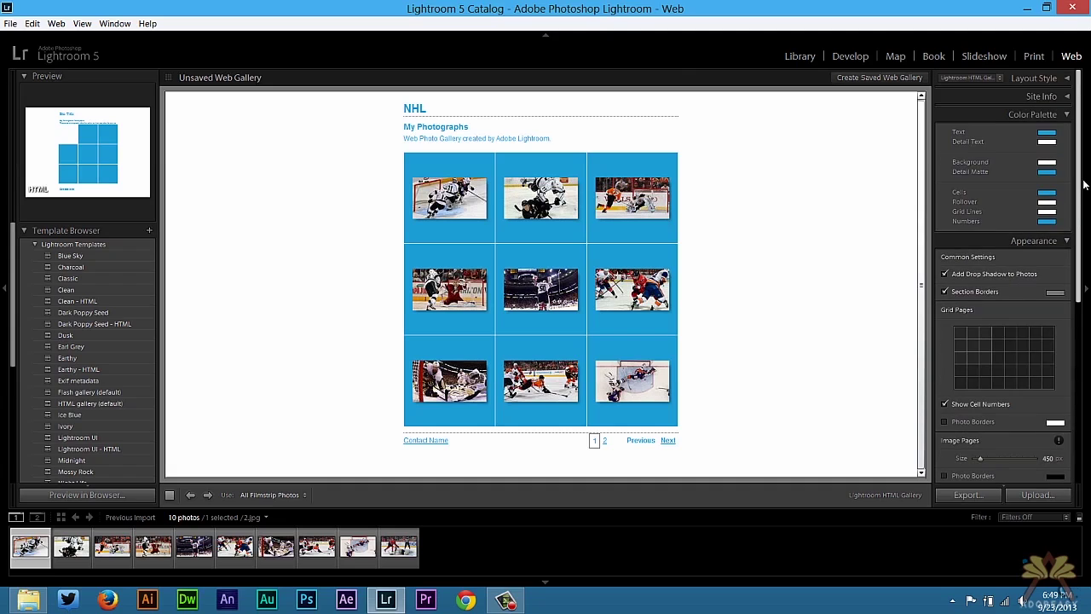
- Expand Site Info and replace the Contact Name footer placeholder with the author's first name
{"action": "left_click", "coordinate": [1046, 95]}
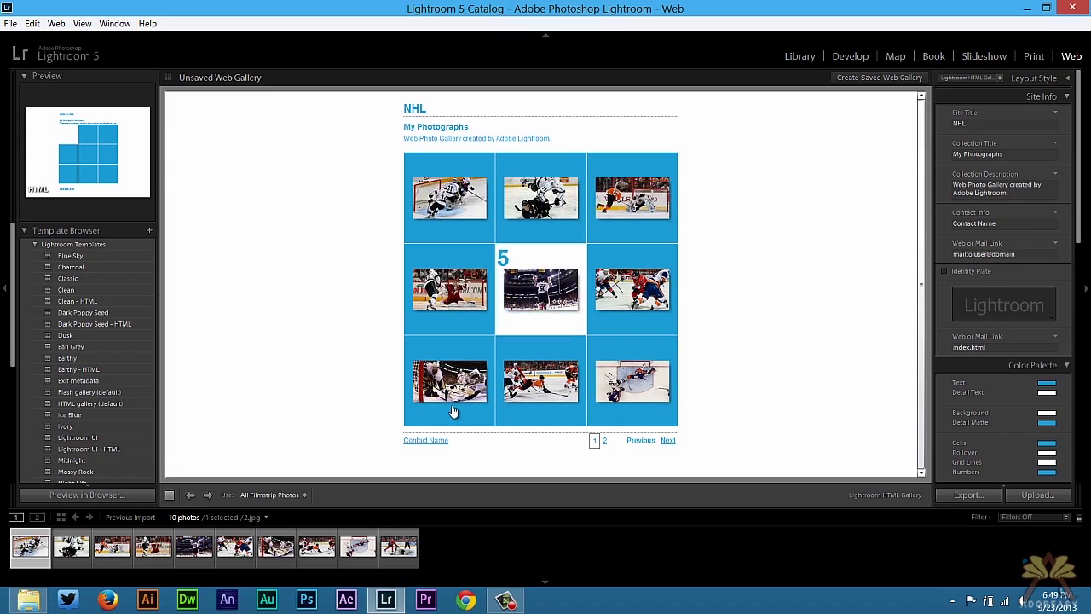
{"action": "left_click", "coordinate": [438, 440]}
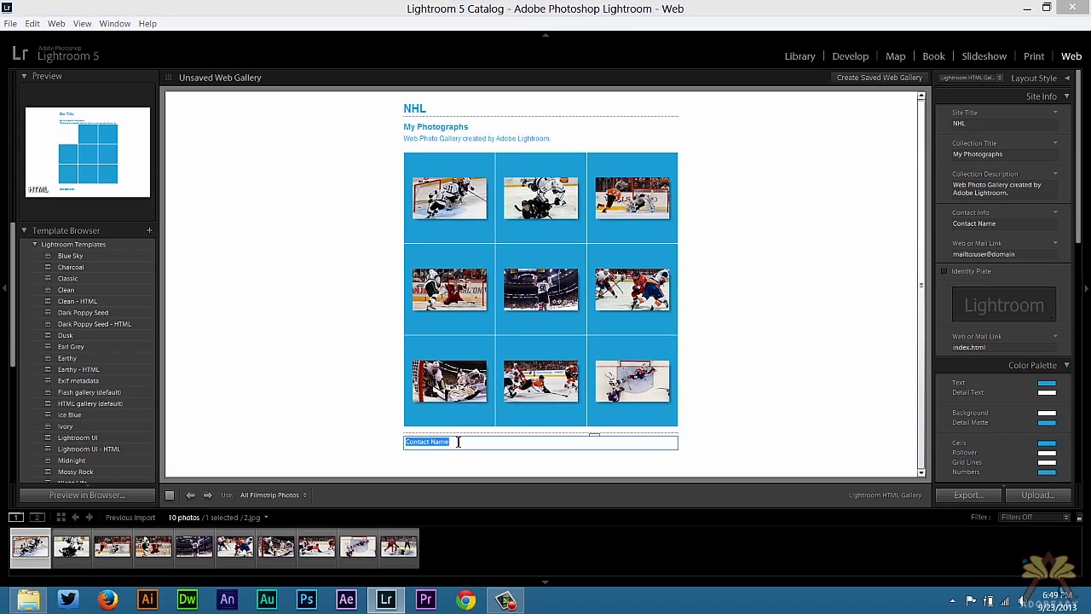
{"action": "key", "text": "BackSpace"}
{"action": "type", "text": "Jonathan"}
{"action": "key", "text": "Return"}
{"action": "left_click", "coordinate": [1001, 256]}
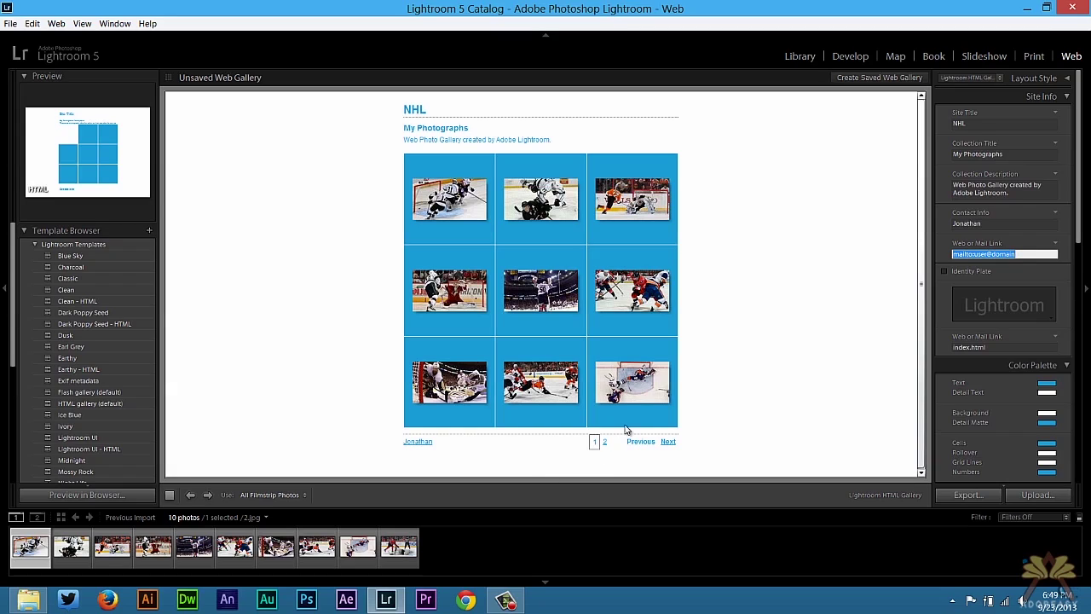
{"action": "left_click", "coordinate": [669, 442]}
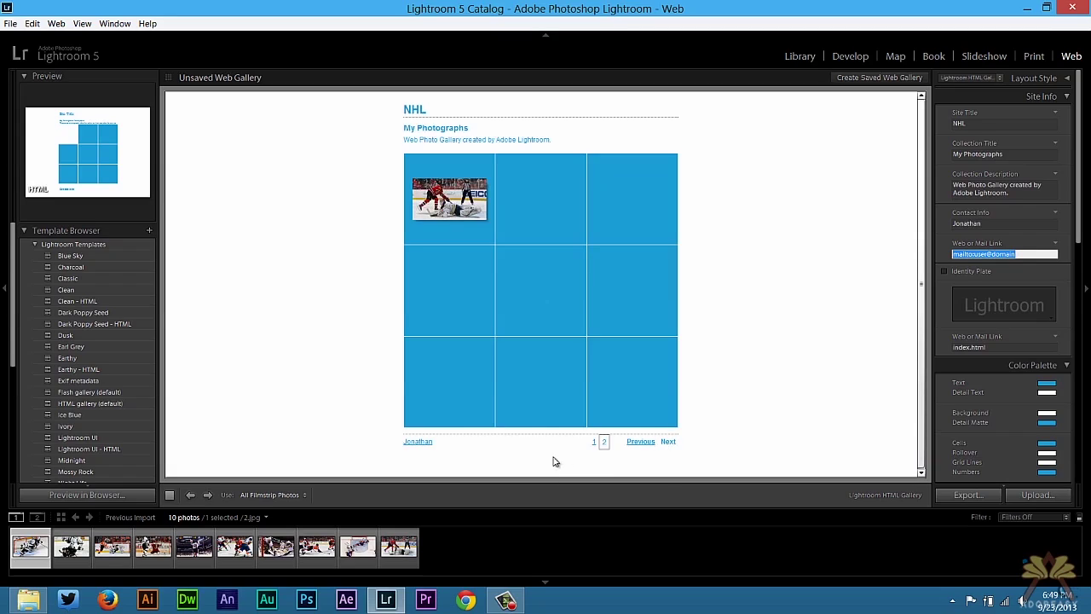
{"action": "left_click", "coordinate": [643, 442]}
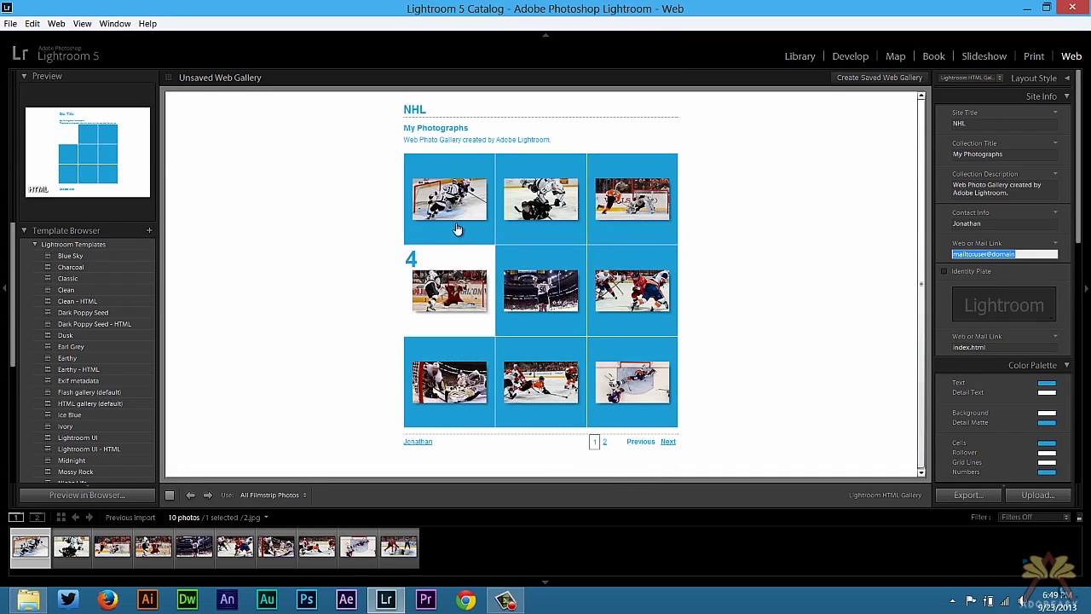
{"action": "left_click", "coordinate": [457, 200]}
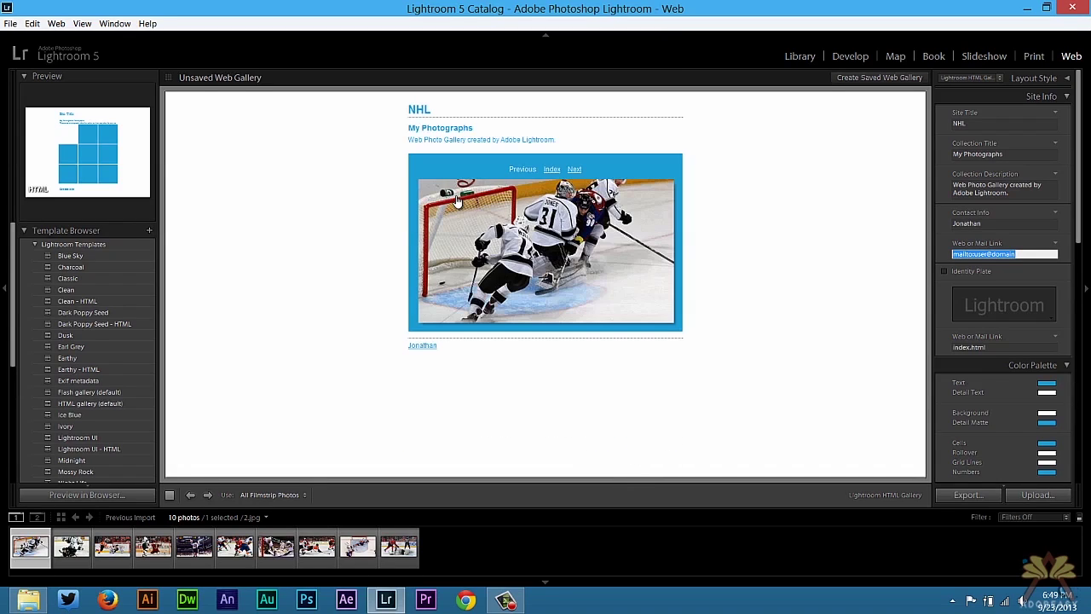
{"action": "left_click", "coordinate": [499, 264]}
{"action": "left_click", "coordinate": [527, 202]}
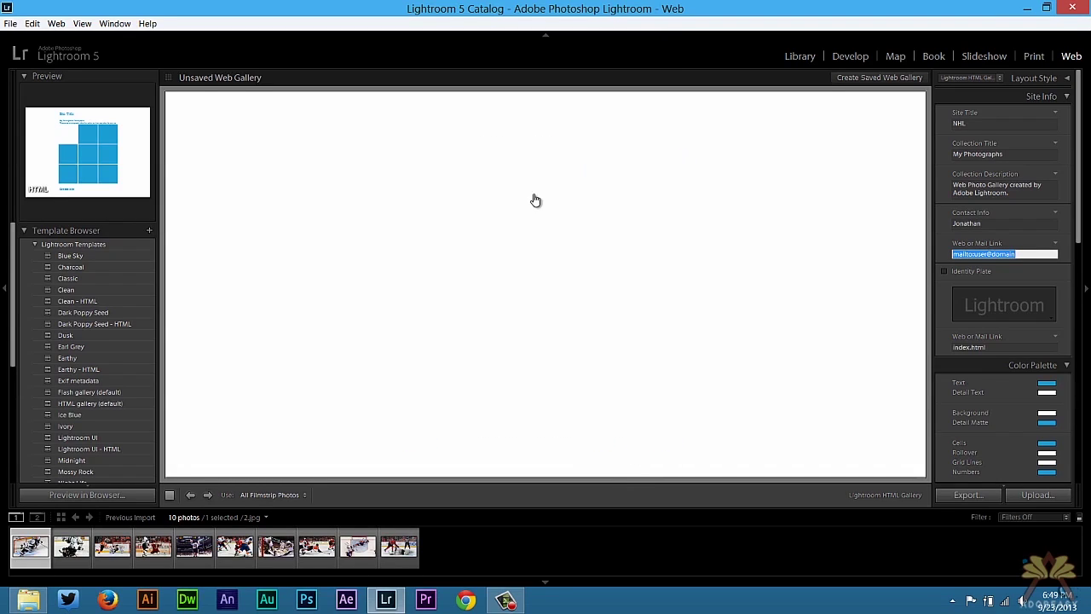
{"action": "left_click", "coordinate": [576, 170]}
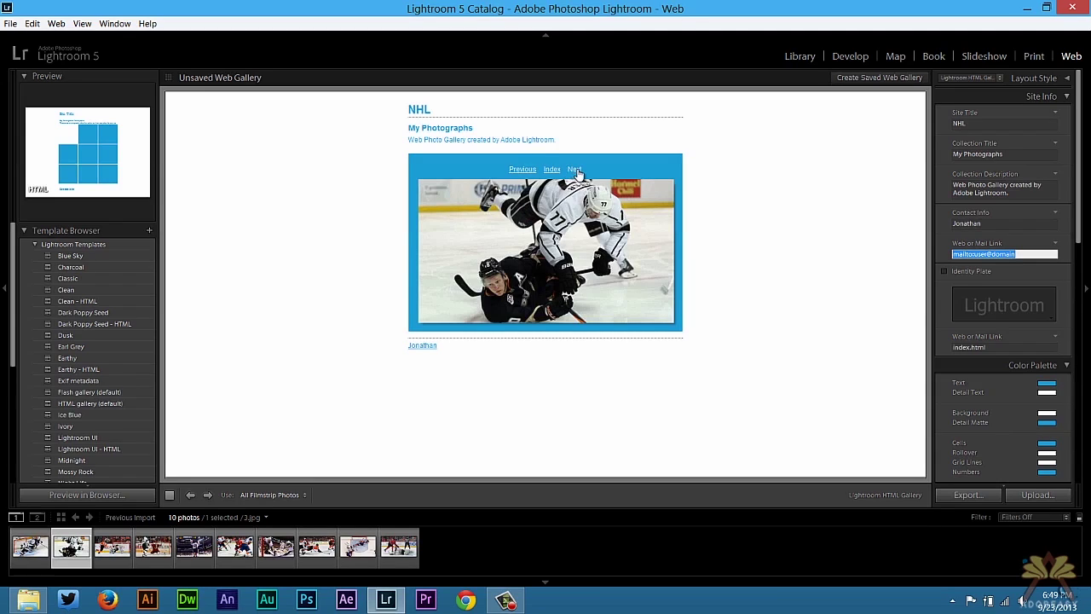
{"action": "left_click", "coordinate": [576, 171]}
{"action": "left_click", "coordinate": [576, 170]}
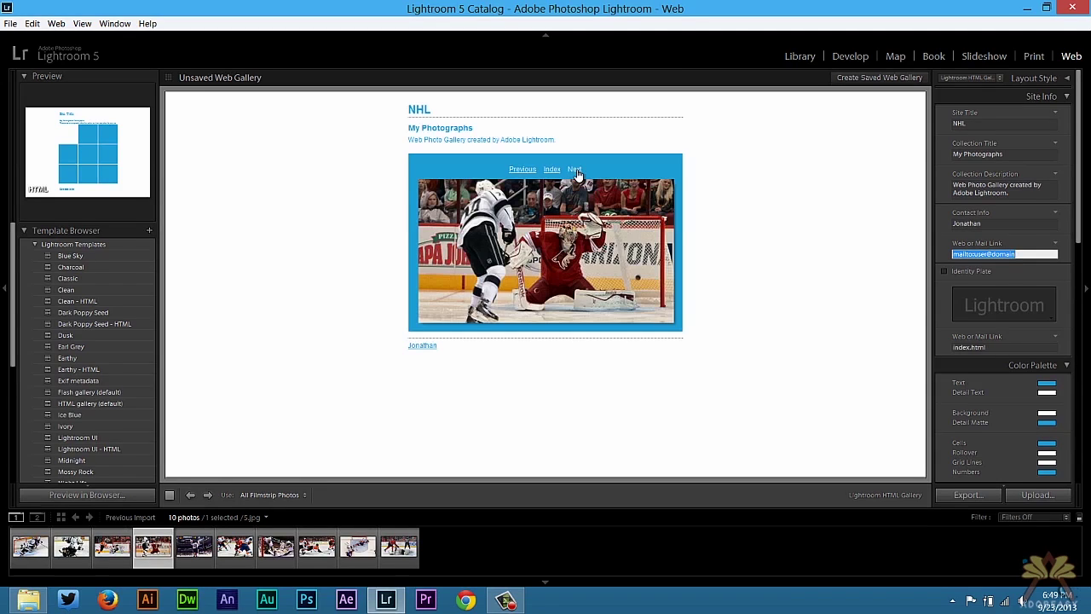
{"action": "left_click", "coordinate": [577, 171]}
{"action": "left_click", "coordinate": [548, 251]}
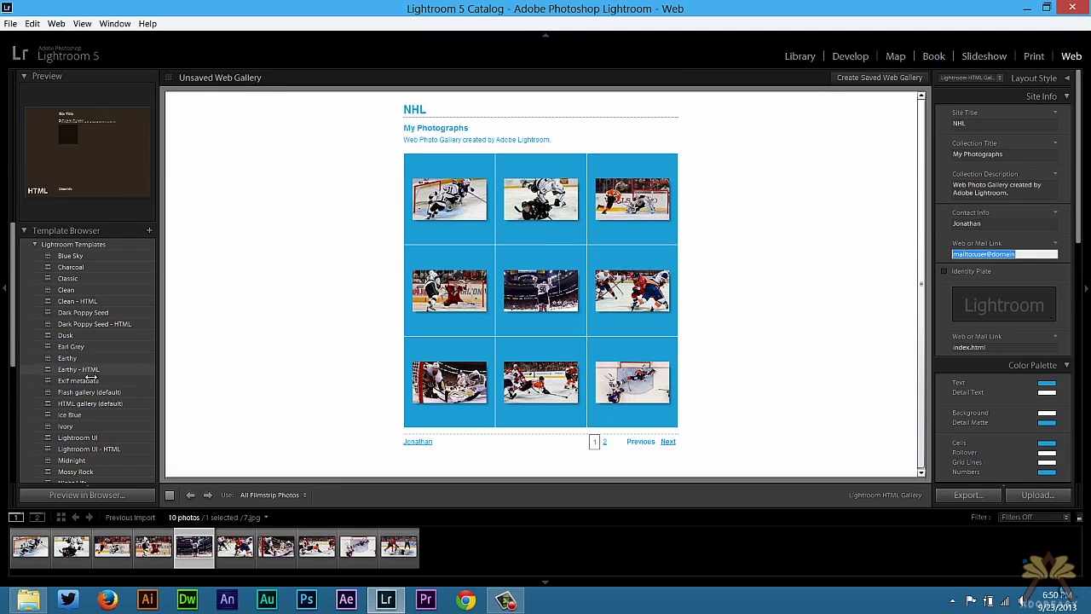
- Apply the Charcoal template, enlarge image pages to 1490 px, and preview the next photo
{"action": "left_click", "coordinate": [94, 415]}
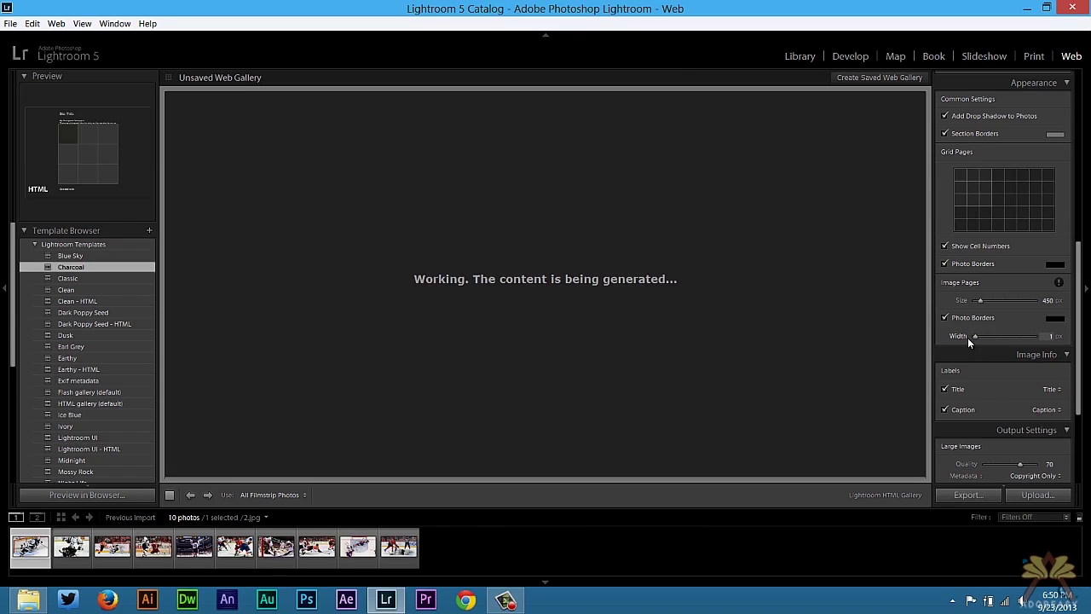
{"action": "left_click_drag", "start_coordinate": [980, 301], "coordinate": [1013, 301]}
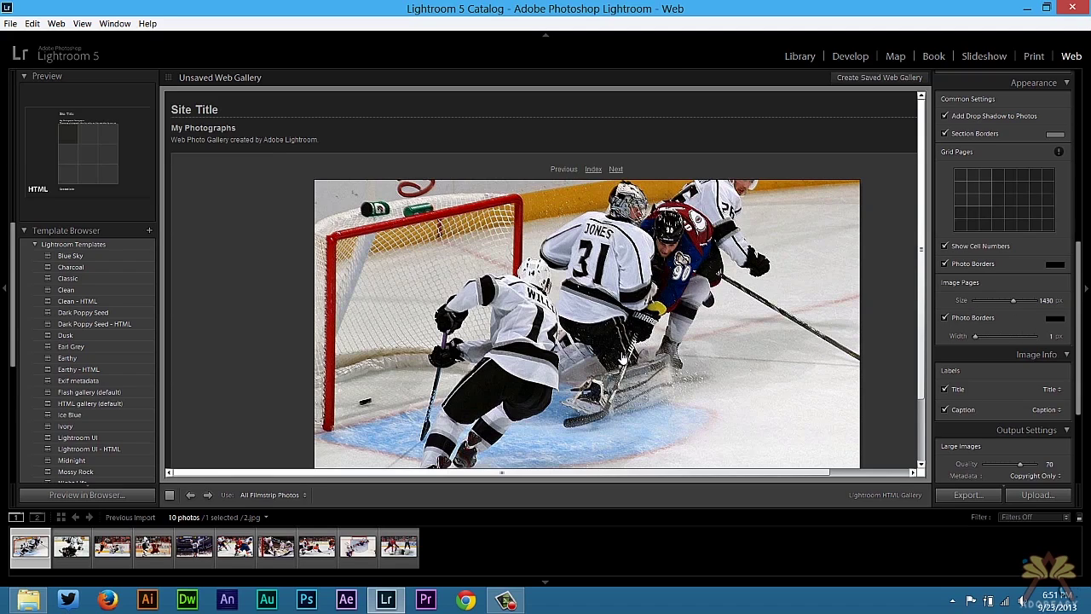
{"action": "left_click", "coordinate": [849, 416]}
{"action": "scroll", "coordinate": [859, 407], "scroll_direction": "down", "scroll_amount": 2}
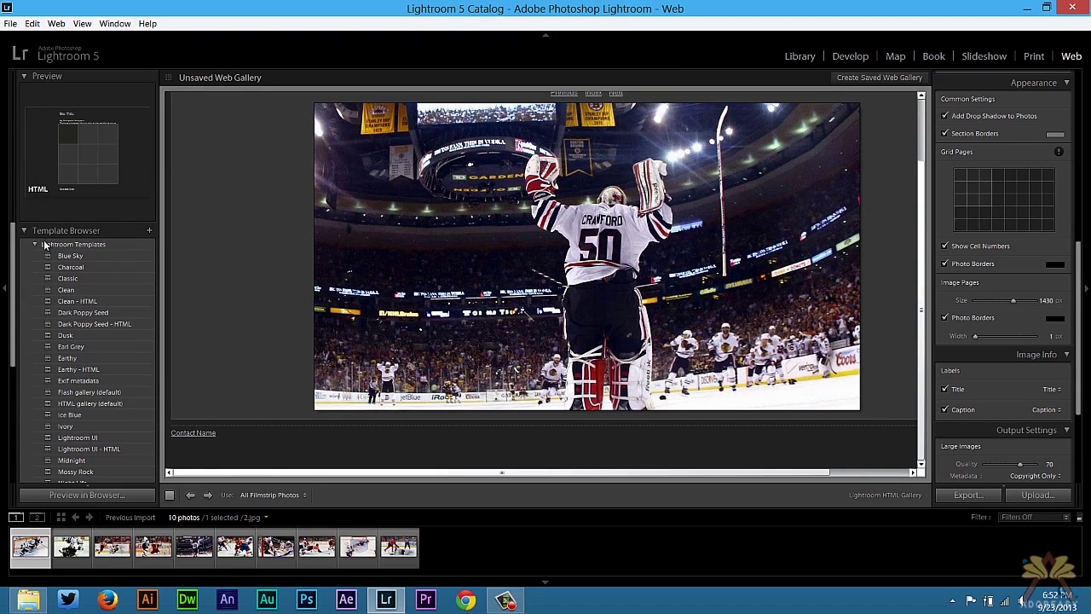
- Try the Dark Poppy Seed template, then revert the gallery to Clean - HTML
{"action": "left_click", "coordinate": [72, 312]}
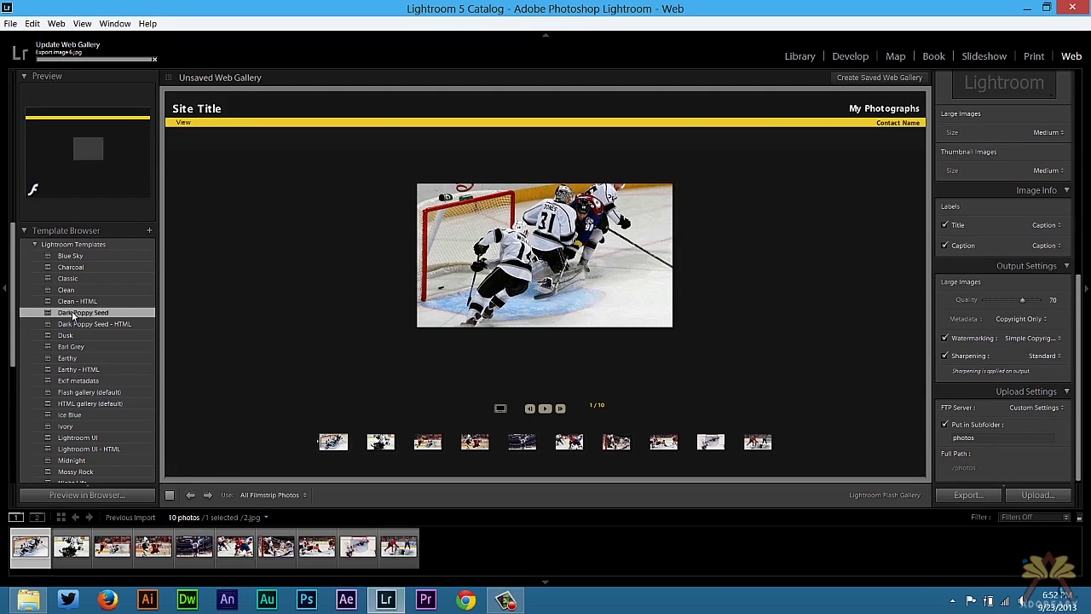
{"action": "left_click", "coordinate": [76, 302]}
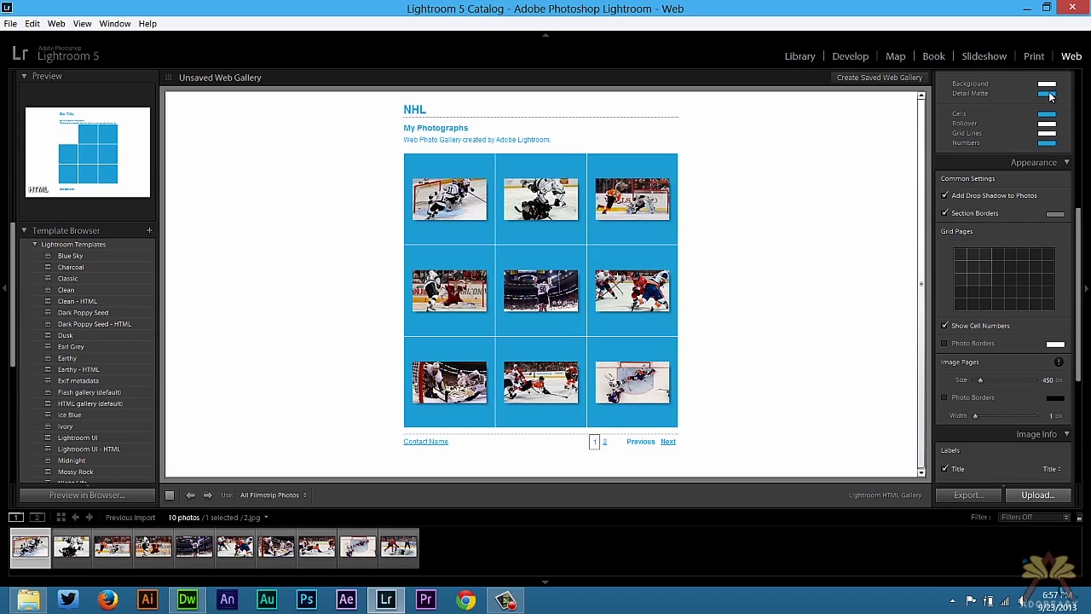
- Set both the detail matte and the cell colours to dark blue
{"action": "left_click", "coordinate": [1050, 97]}
{"action": "left_click_drag", "start_coordinate": [972, 109], "coordinate": [925, 122]}
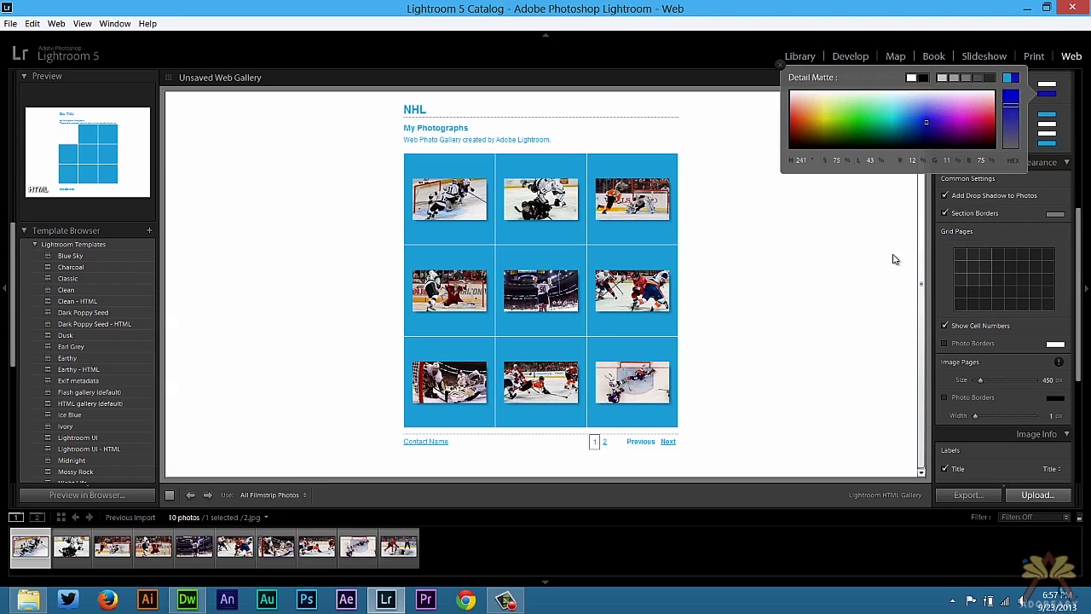
{"action": "left_click", "coordinate": [893, 259]}
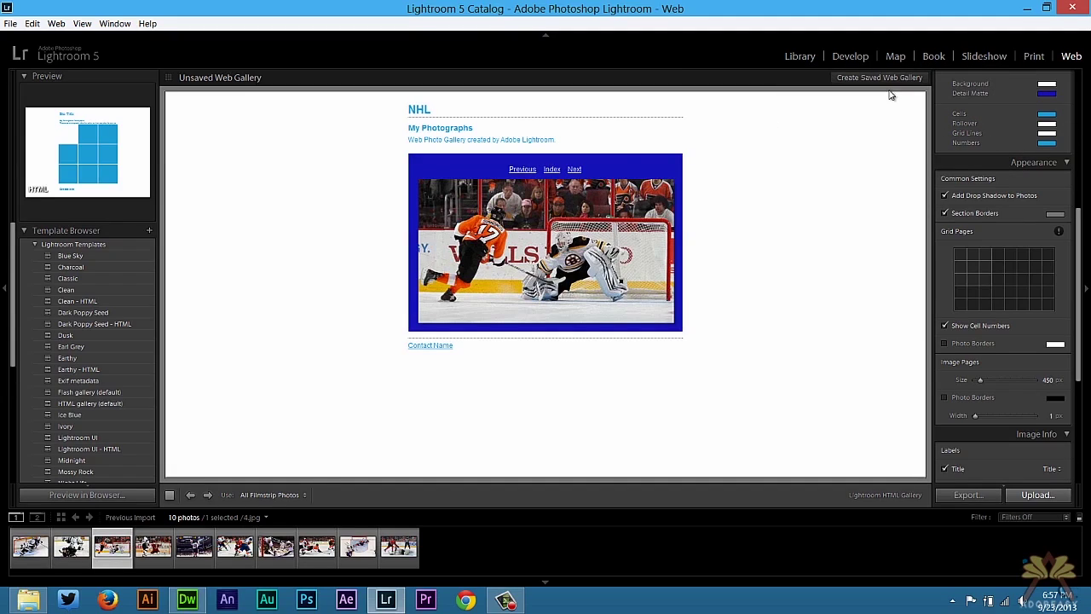
{"action": "left_click", "coordinate": [548, 170]}
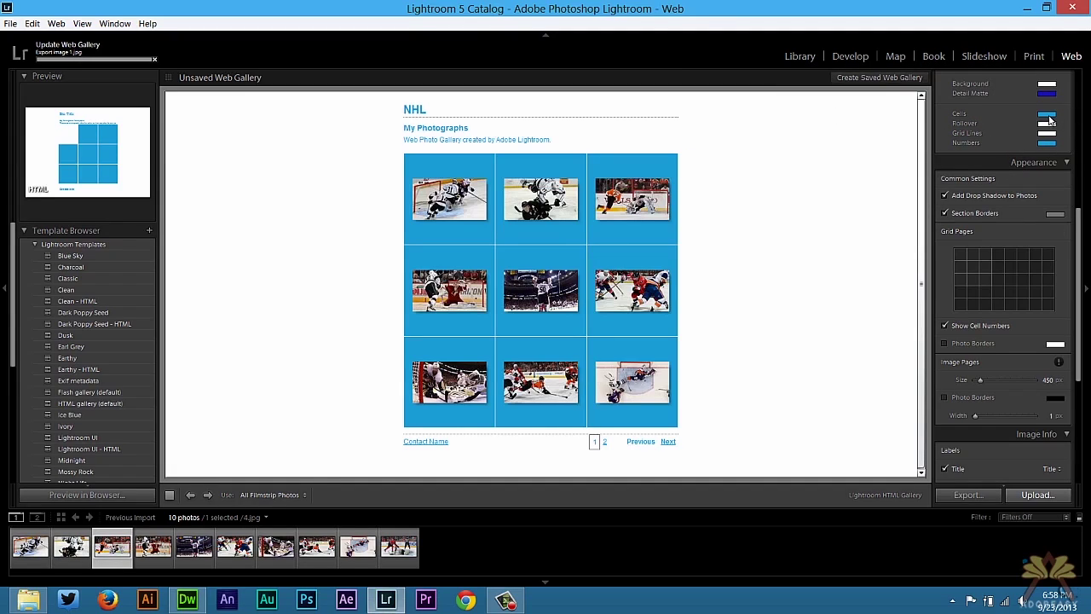
{"action": "left_click", "coordinate": [1047, 116]}
{"action": "left_click", "coordinate": [934, 146]}
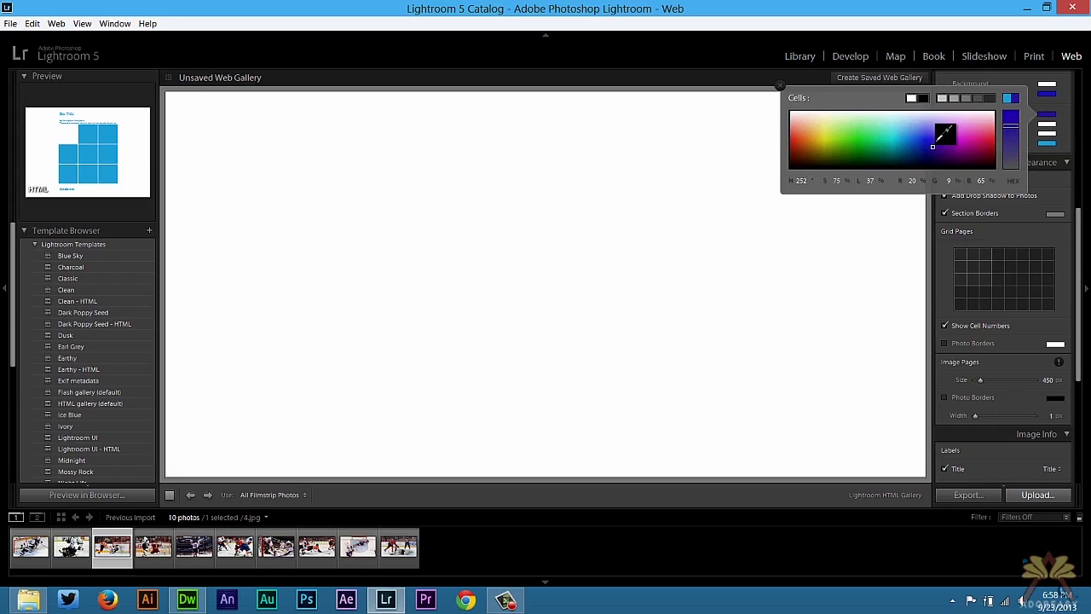
{"action": "left_click", "coordinate": [677, 314]}
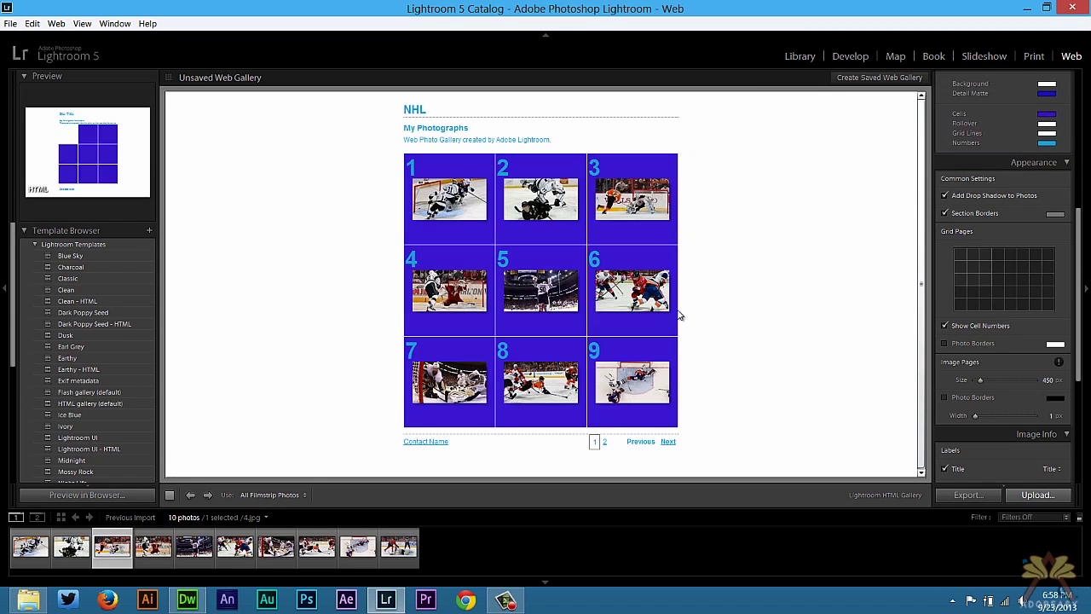
{"action": "left_click", "coordinate": [944, 212]}
- Switch the thumbnail grid to six columns and set image pages to 654 px
{"action": "left_click", "coordinate": [1023, 290]}
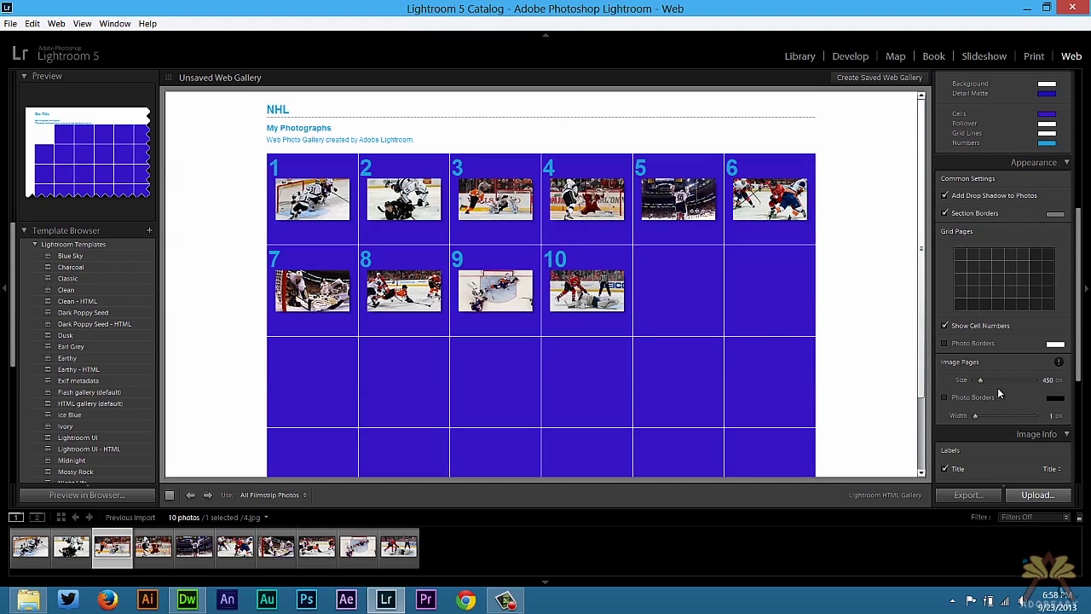
{"action": "scroll", "coordinate": [980, 358], "scroll_direction": "down", "scroll_amount": 3}
{"action": "left_click", "coordinate": [945, 317]}
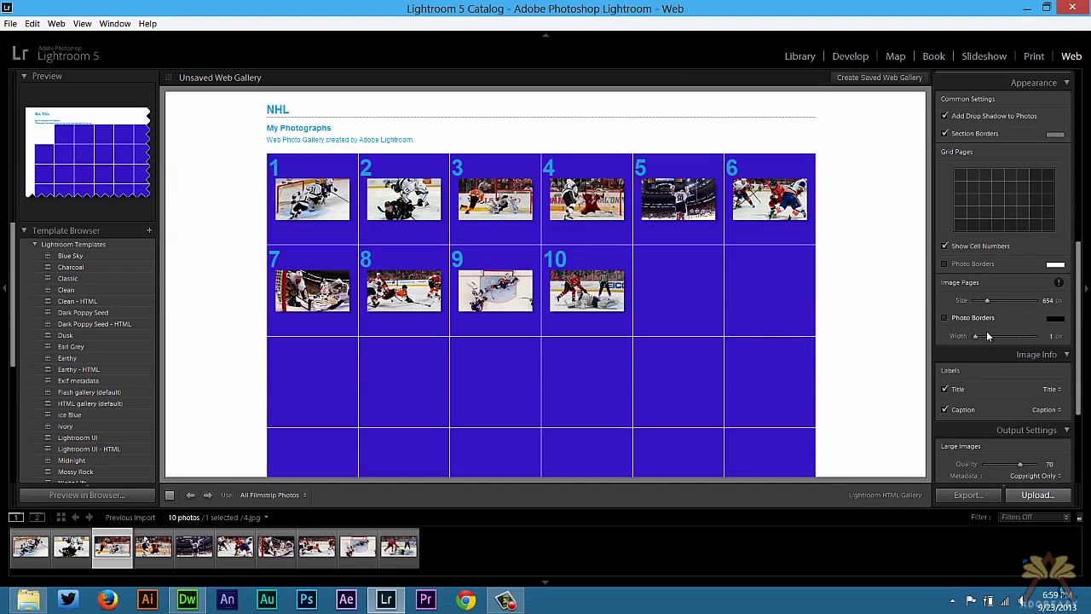
{"action": "scroll", "coordinate": [989, 330], "scroll_direction": "down", "scroll_amount": 5}
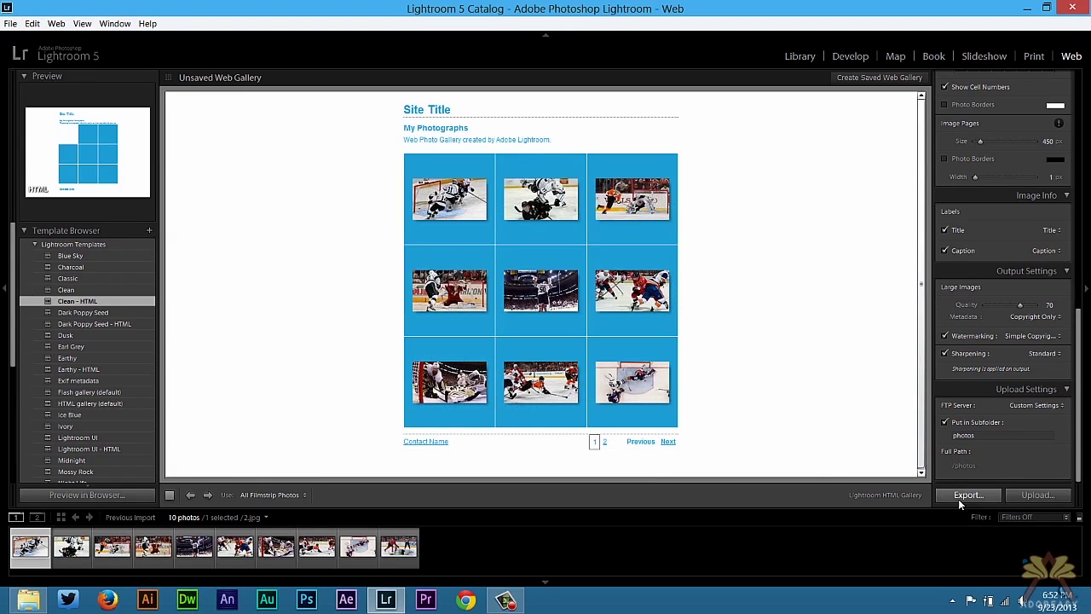
- Export the web gallery to the tutorial folder under the name picture-gallery
{"action": "left_click", "coordinate": [958, 498]}
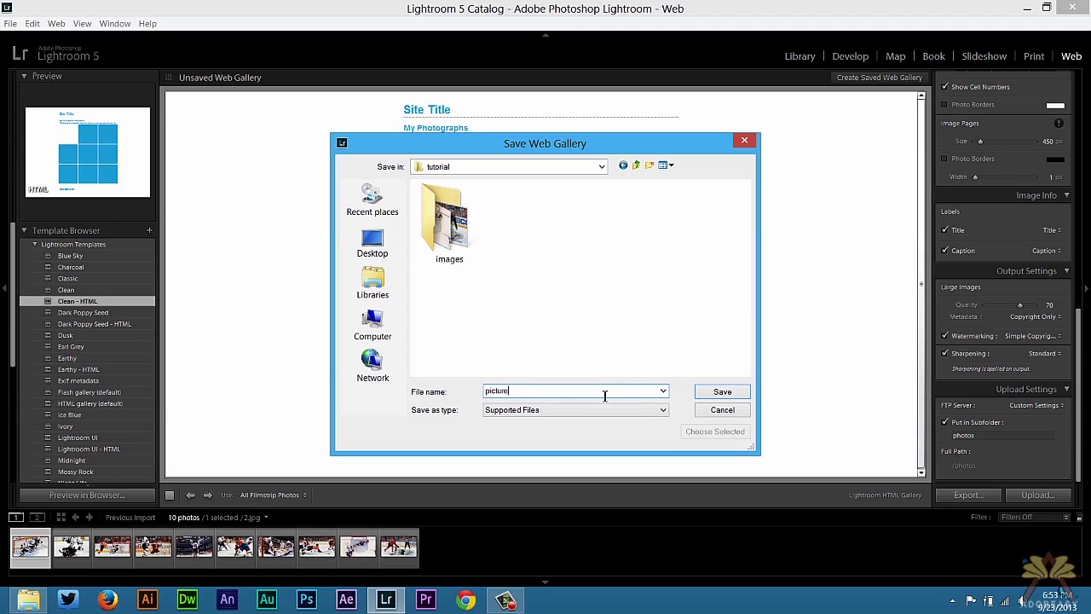
{"action": "left_click", "coordinate": [744, 394]}
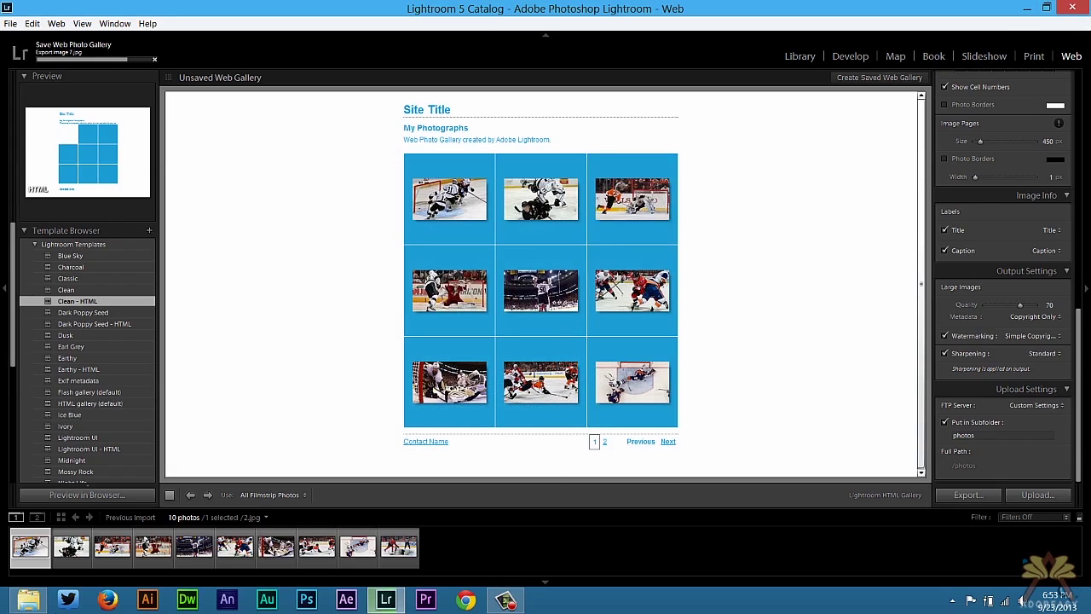
- Open the exported picture-gallery folder and select the index_2 and index HTML files
{"action": "left_click", "coordinate": [1026, 5]}
{"action": "double_click", "coordinate": [286, 121]}
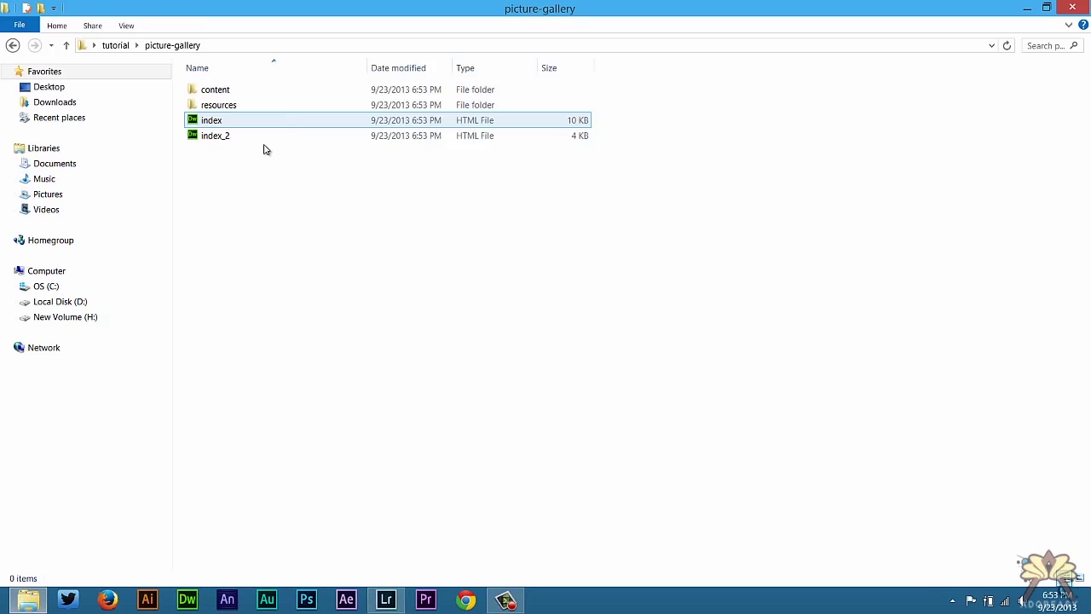
{"action": "left_click", "coordinate": [225, 138]}
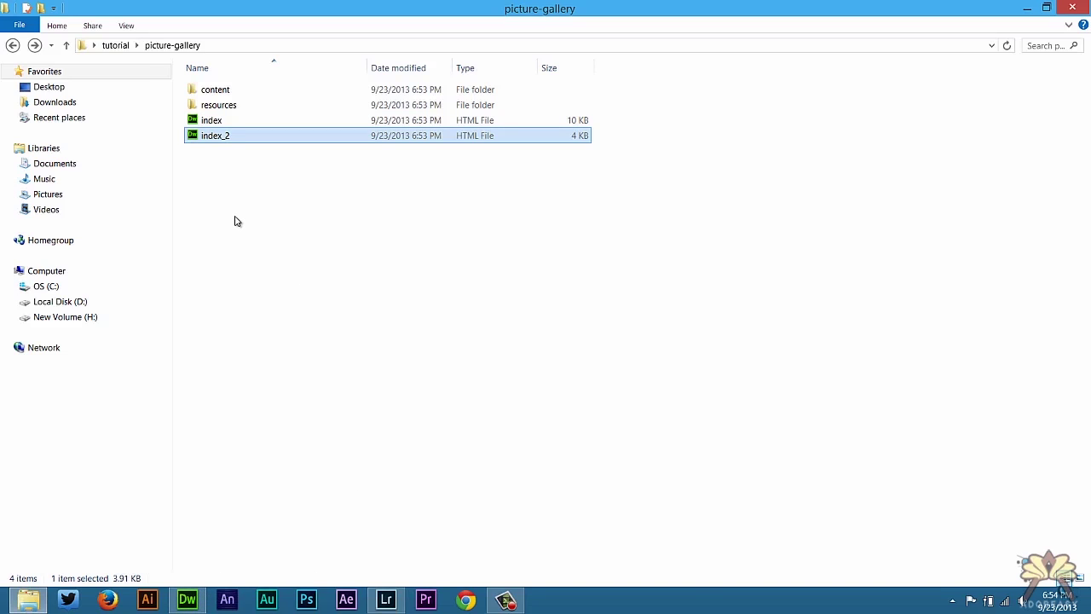
{"action": "left_click", "coordinate": [229, 123], "text": "ctrl"}
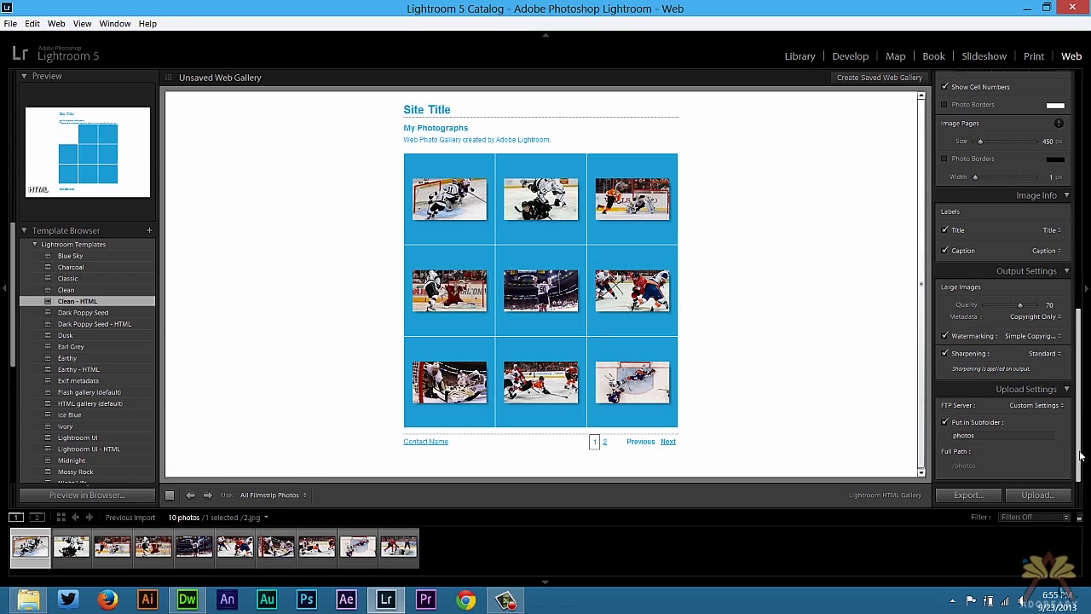
- Start an upload, dismiss the password prompt, and open the FTP server settings for editing
{"action": "left_click", "coordinate": [1037, 494]}
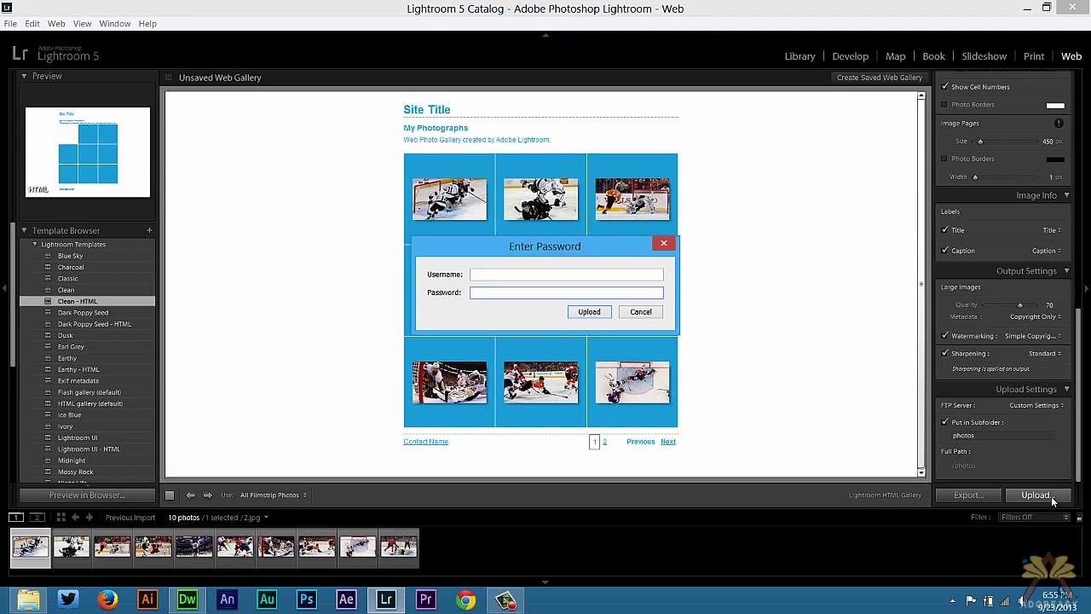
{"action": "key", "text": "Escape"}
{"action": "left_click", "coordinate": [1035, 404]}
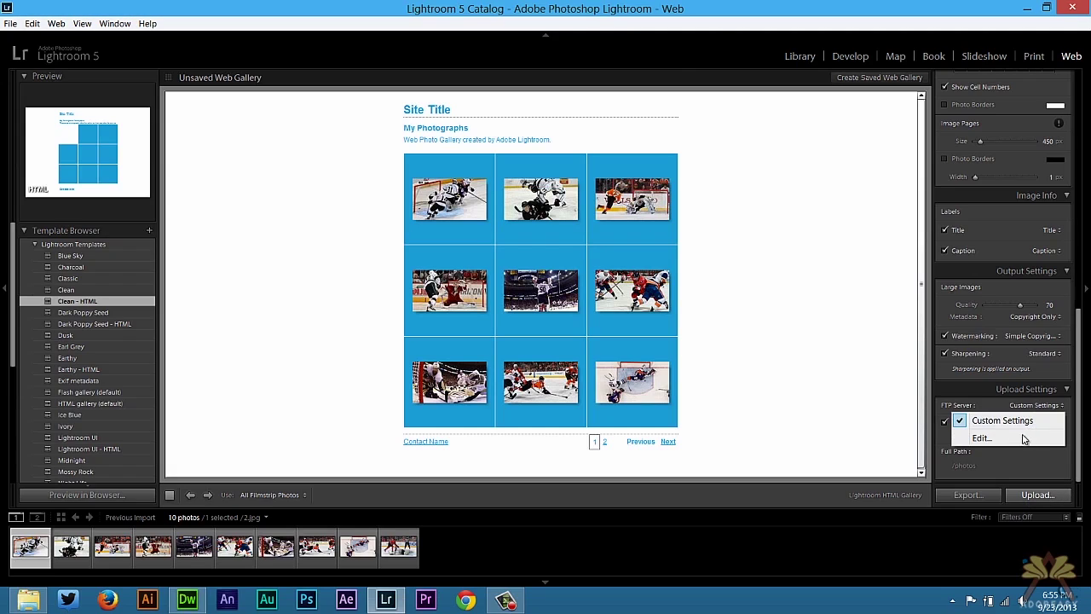
{"action": "left_click", "coordinate": [1021, 439]}
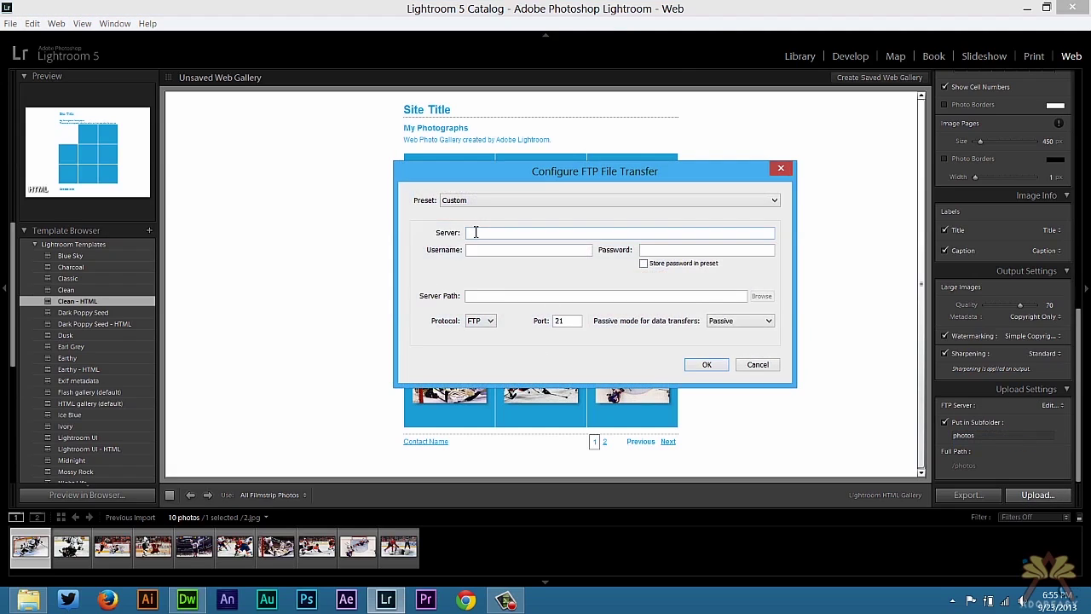
{"action": "left_click", "coordinate": [503, 230]}
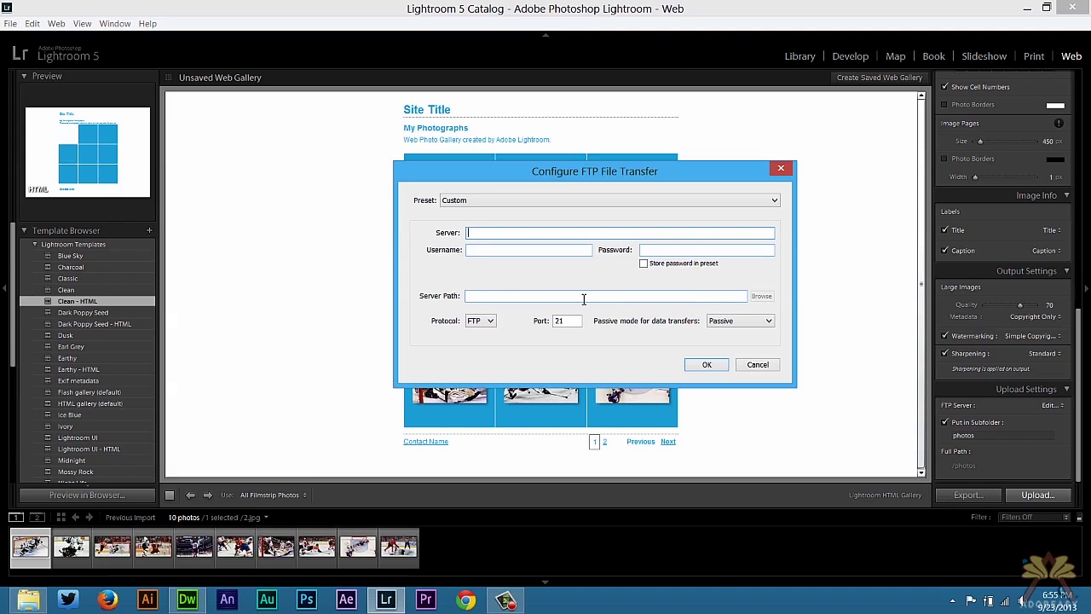
{"action": "left_click", "coordinate": [188, 600]}
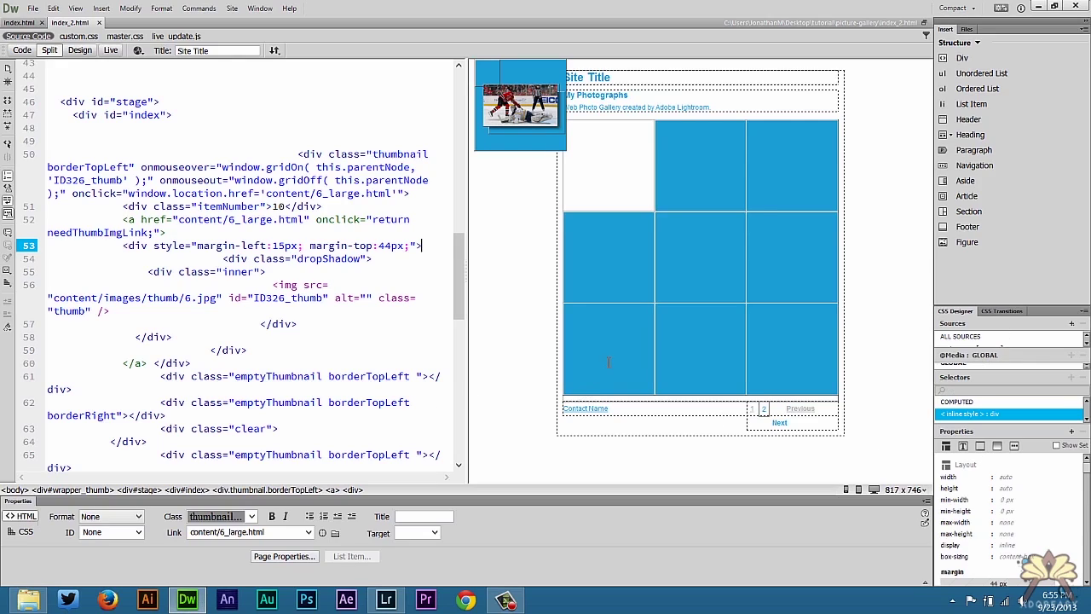
{"action": "left_click", "coordinate": [386, 600]}
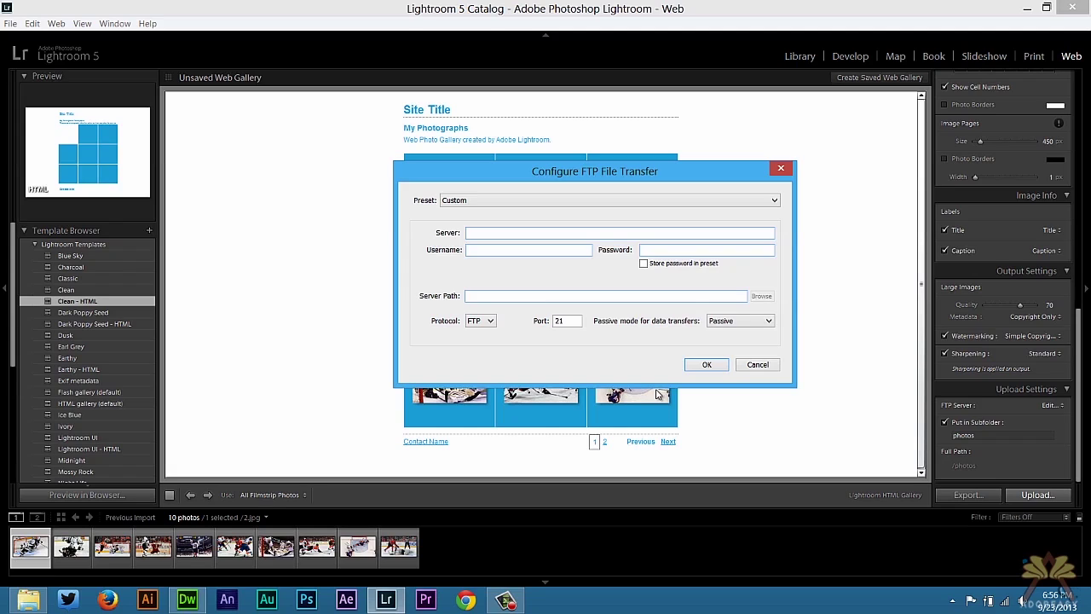
- Close the FTP transfer dialog, leaving the upload server on Custom Settings
{"action": "left_click", "coordinate": [706, 364]}
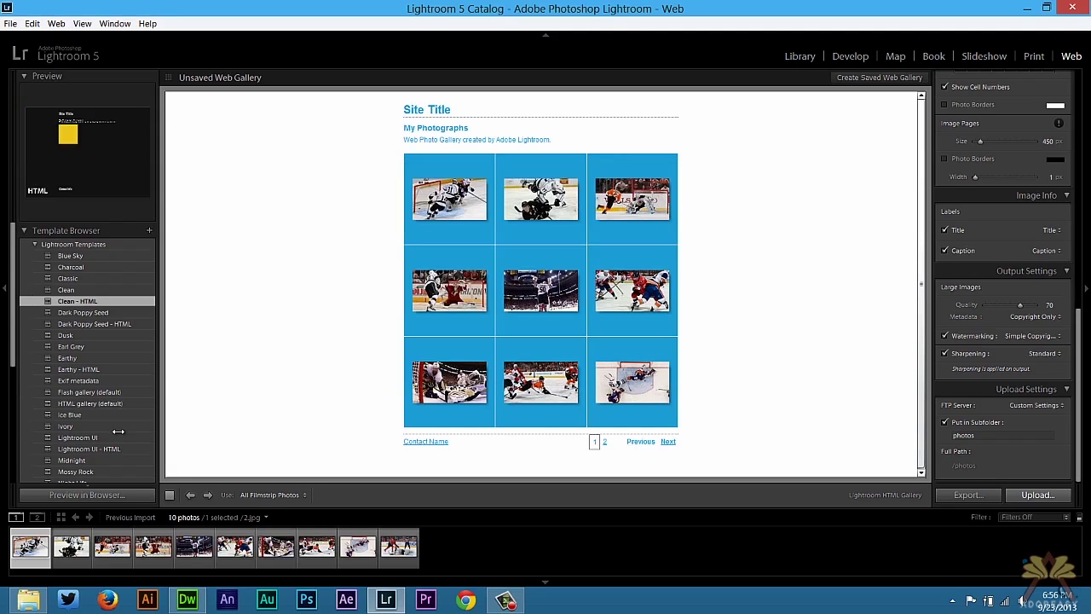